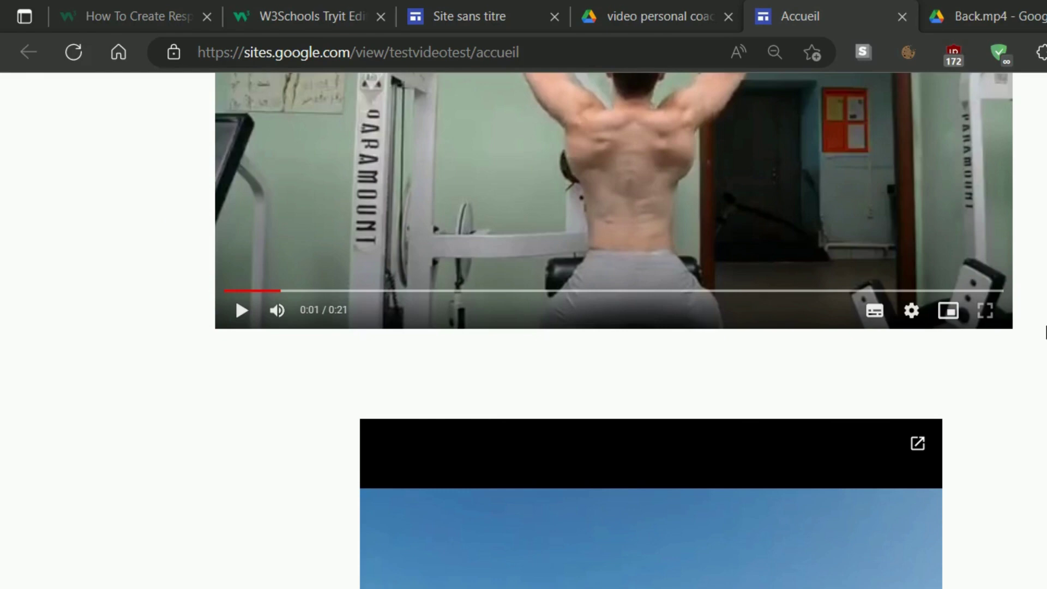
Step: Check the embedded gym video on the published Accueil page, and reload the phone-size preview of the draft site
{"action": "left_click_drag", "start_coordinate": [1044, 329], "coordinate": [1045, 253]}
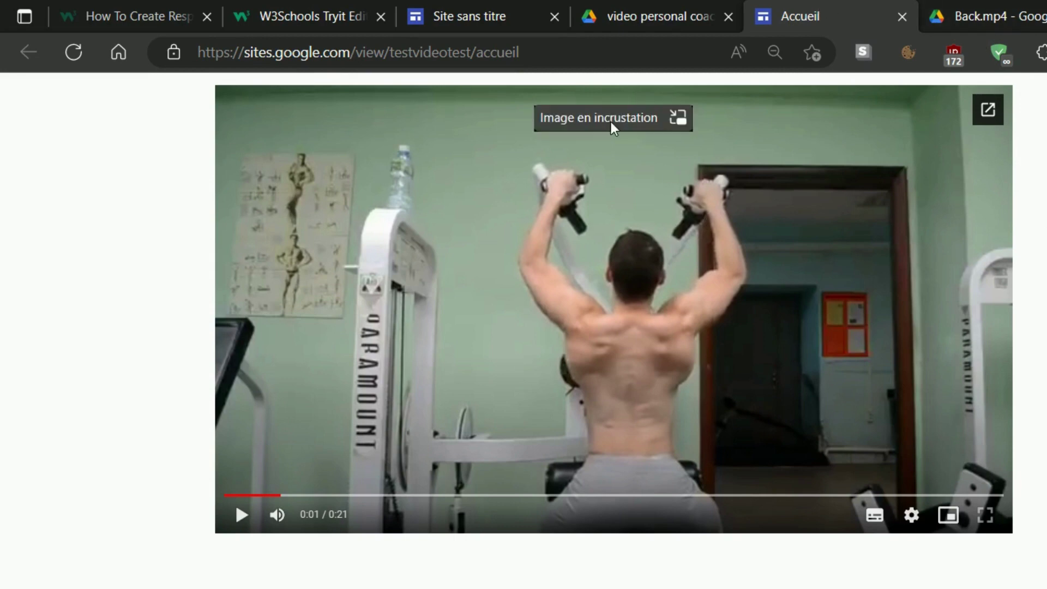
{"action": "left_click", "coordinate": [414, 19]}
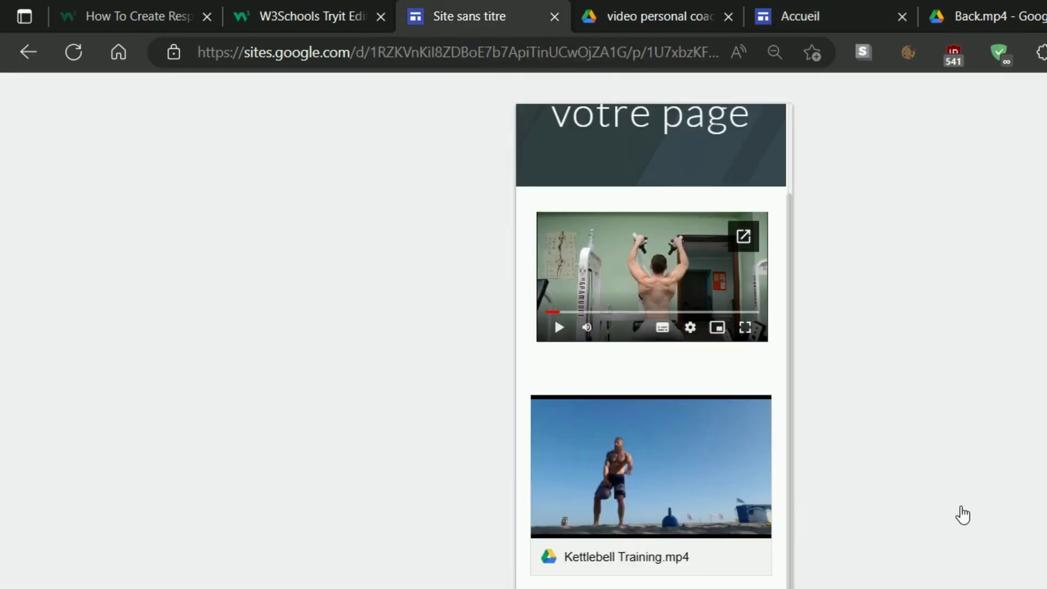
{"action": "key", "text": "alt+Left"}
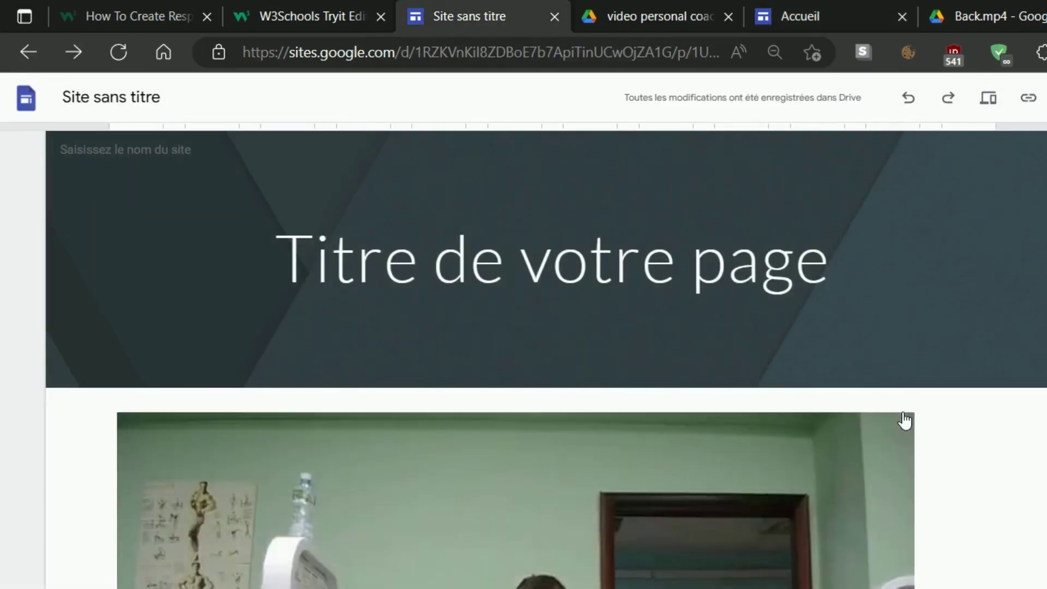
{"action": "key", "text": "ctrl+shift+p"}
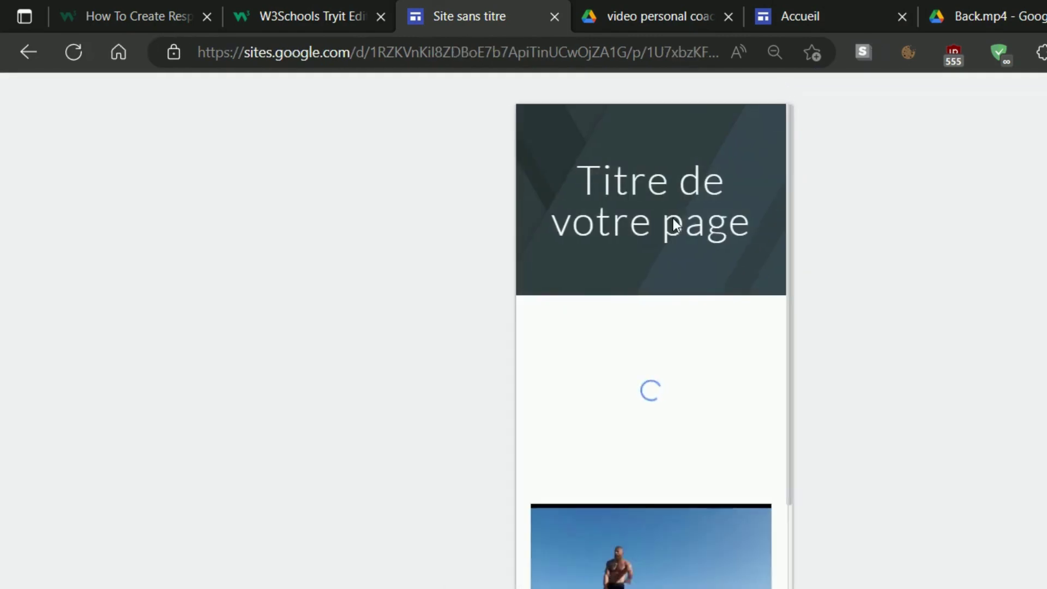
Step: Test both embedded videos in the phone preview: play the gym video in place and open Kettlebell Training.mp4
{"action": "scroll", "coordinate": [633, 205], "scroll_direction": "down", "scroll_amount": 2}
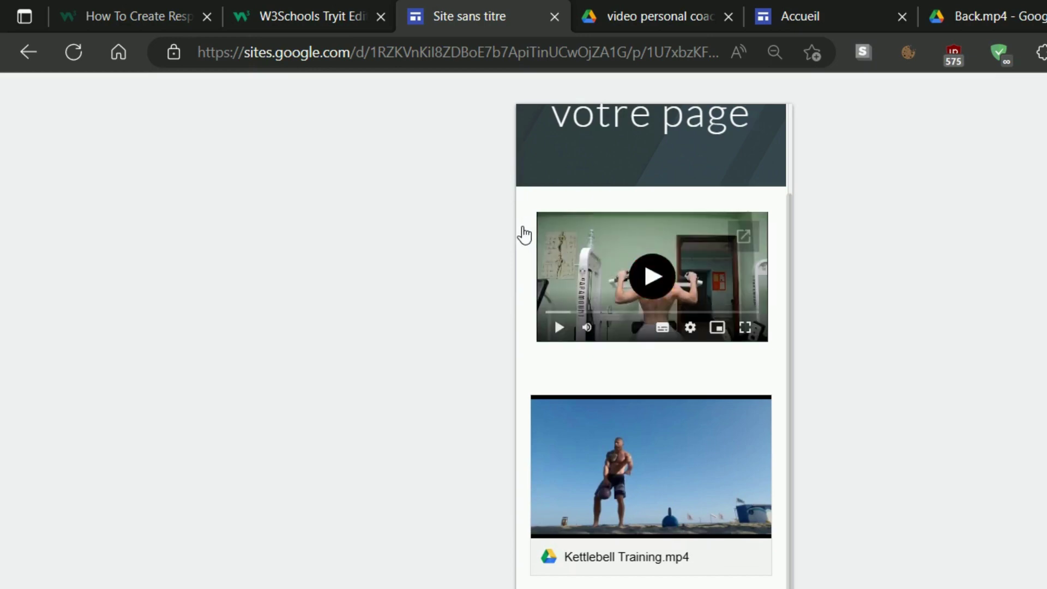
{"action": "left_click", "coordinate": [559, 327]}
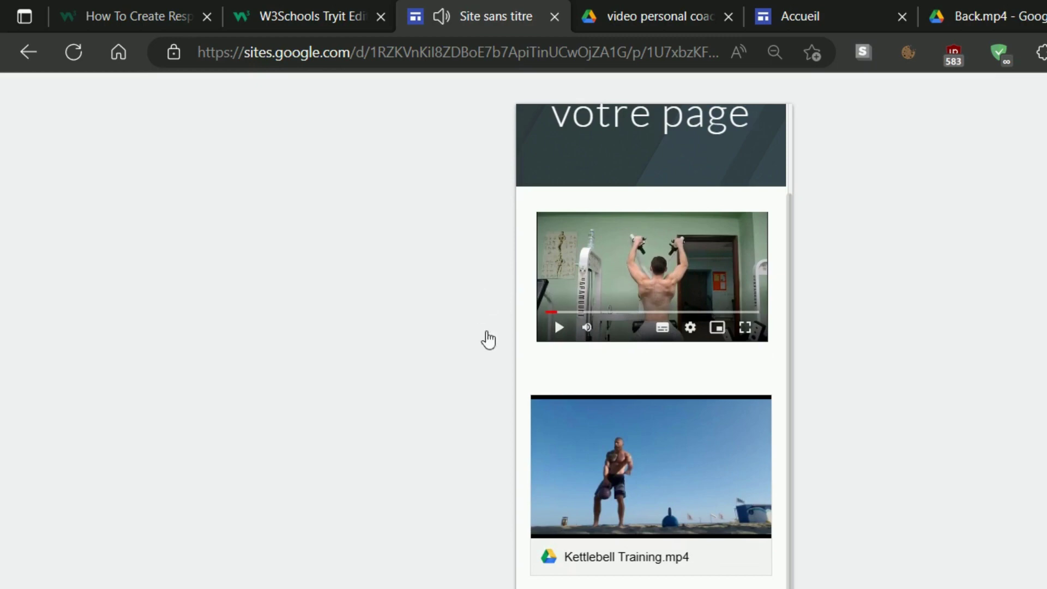
{"action": "left_click", "coordinate": [535, 360]}
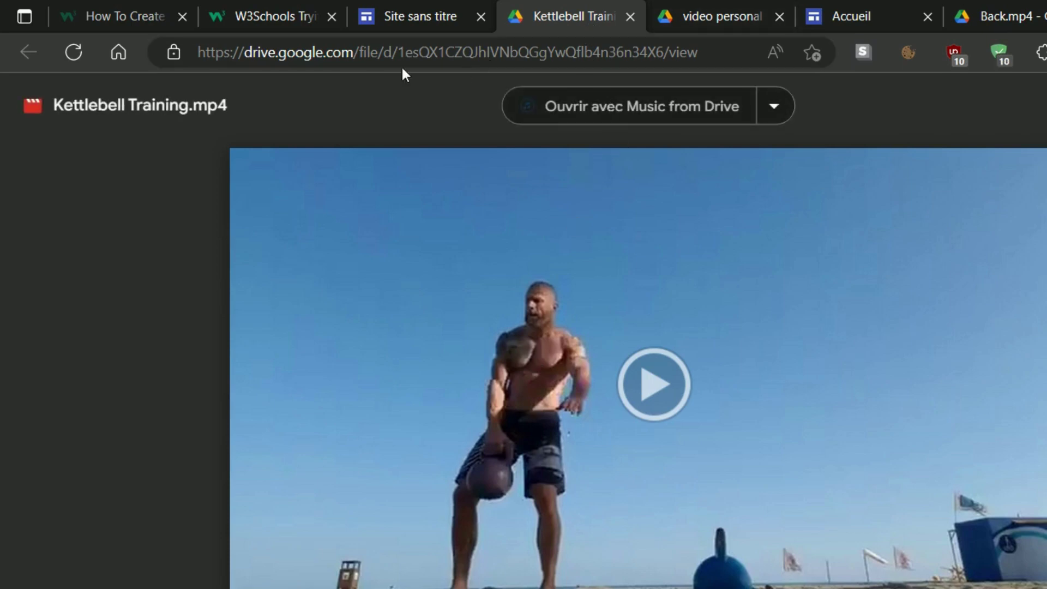
{"action": "left_click", "coordinate": [419, 18]}
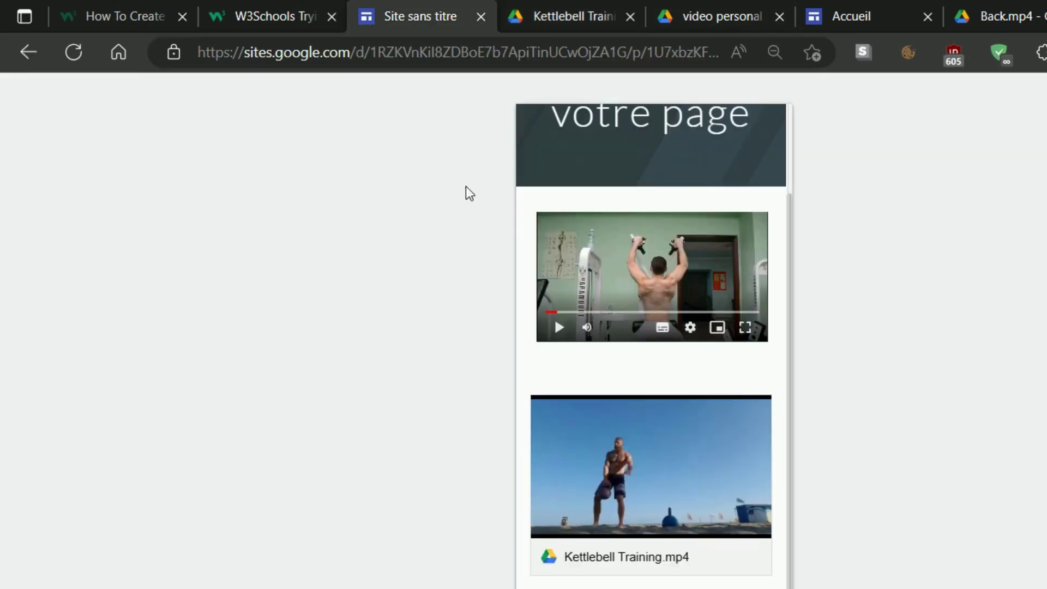
Step: Examine the responsive iframe example in the W3Schools editor, from the container CSS to the iframe's source URL
{"action": "left_click", "coordinate": [205, 9]}
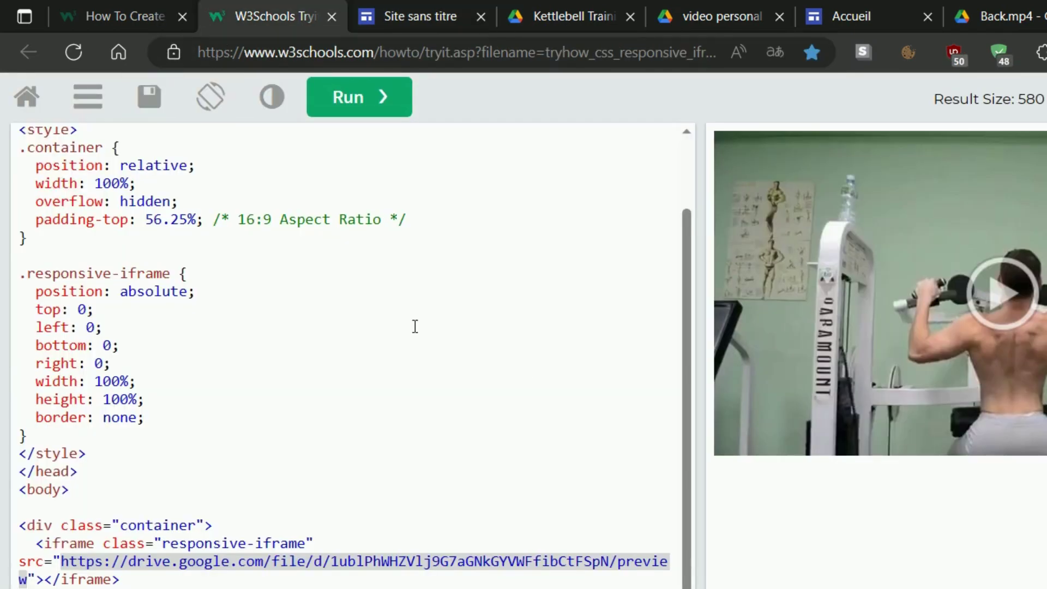
{"action": "scroll", "coordinate": [548, 369], "scroll_direction": "up", "scroll_amount": 3}
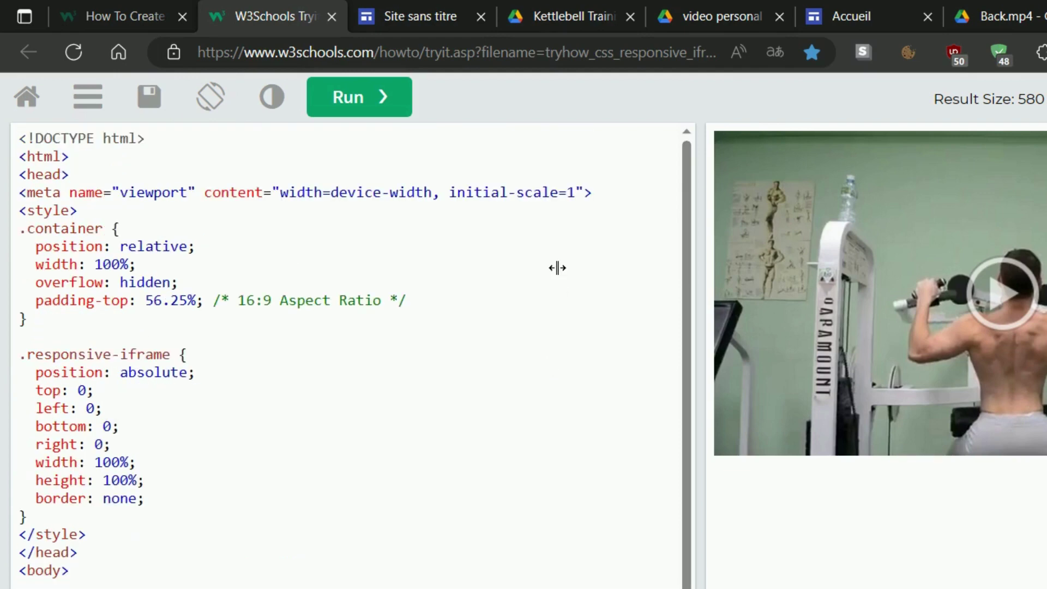
{"action": "scroll", "coordinate": [544, 419], "scroll_direction": "down", "scroll_amount": 2}
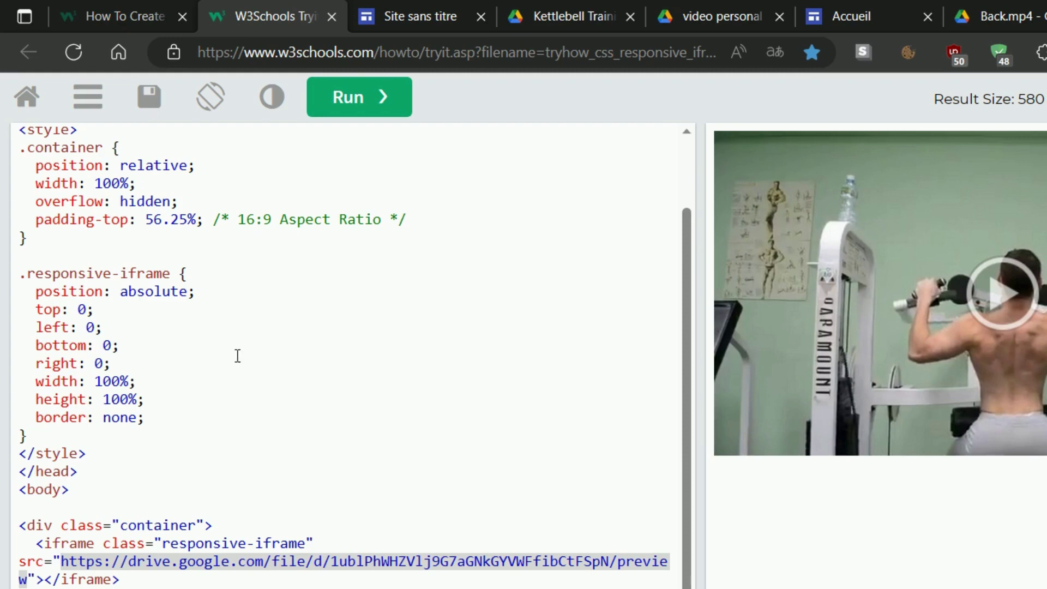
Step: Get the sharing link of Back.mp4 in the Drive folder and open it in a new browser tab
{"action": "left_click", "coordinate": [720, 16]}
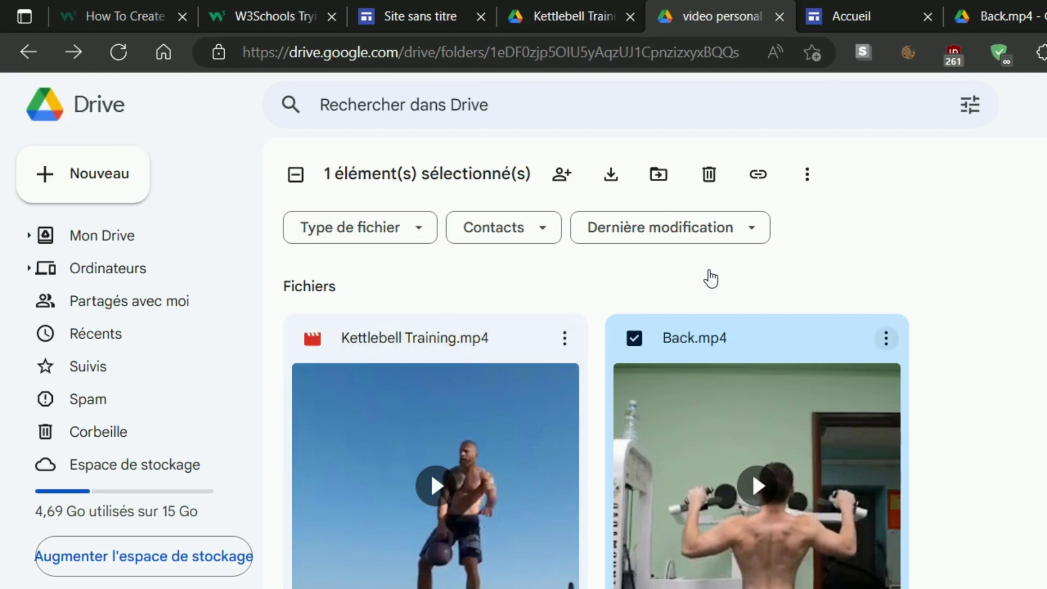
{"action": "left_click", "coordinate": [886, 338]}
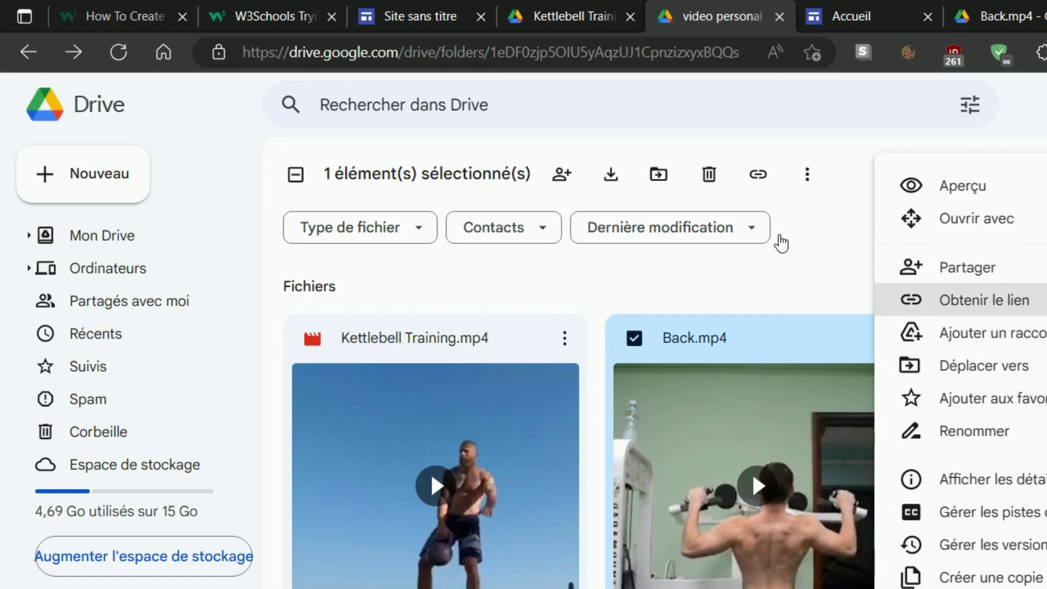
{"action": "left_click", "coordinate": [965, 300]}
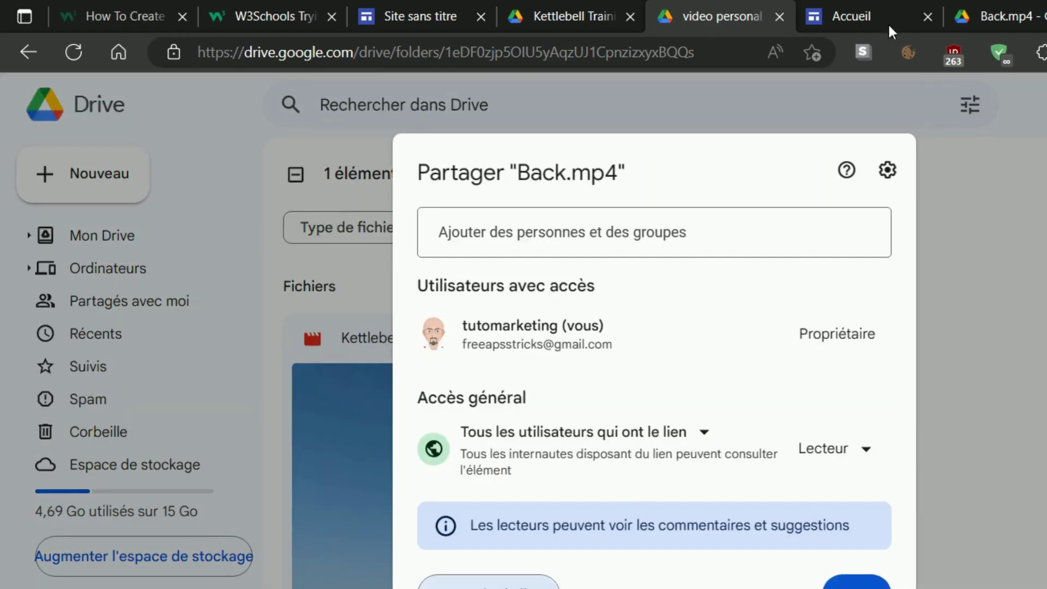
{"action": "key", "text": "ctrl+t"}
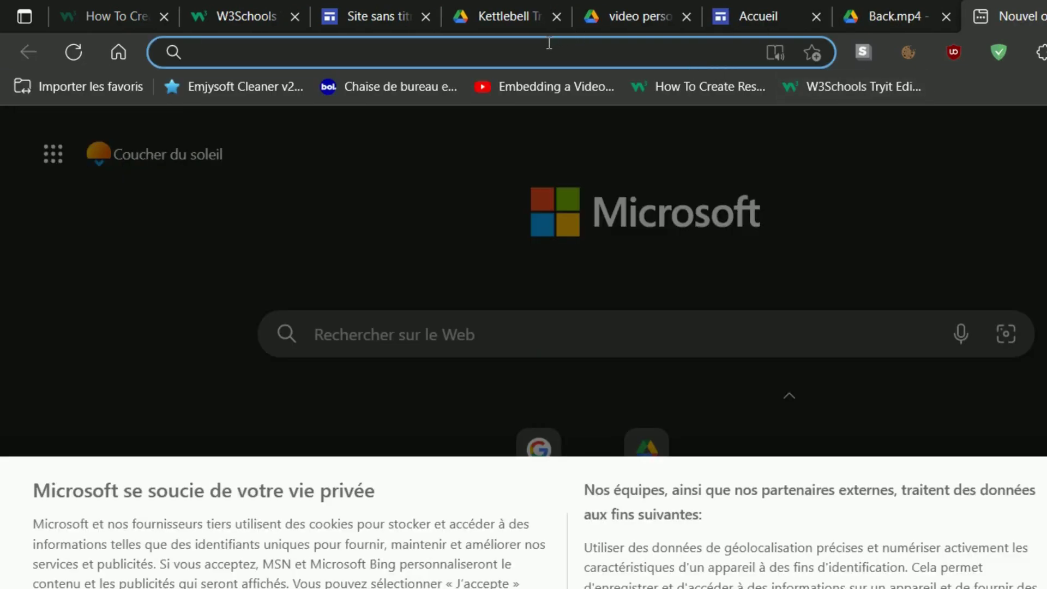
{"action": "right_click", "coordinate": [547, 42]}
{"action": "left_click", "coordinate": [631, 187]}
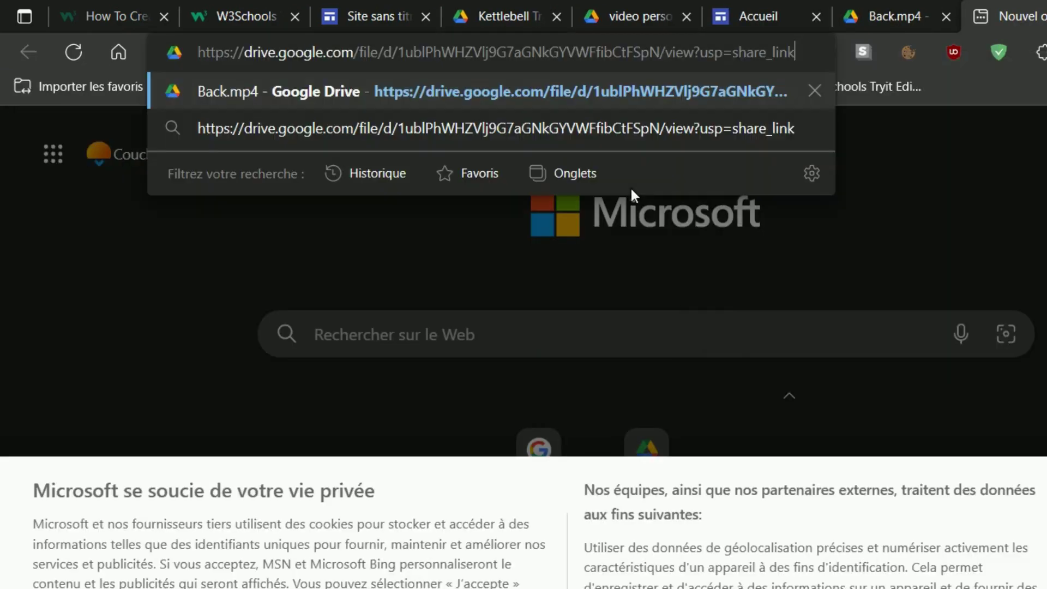
{"action": "key", "text": "Return"}
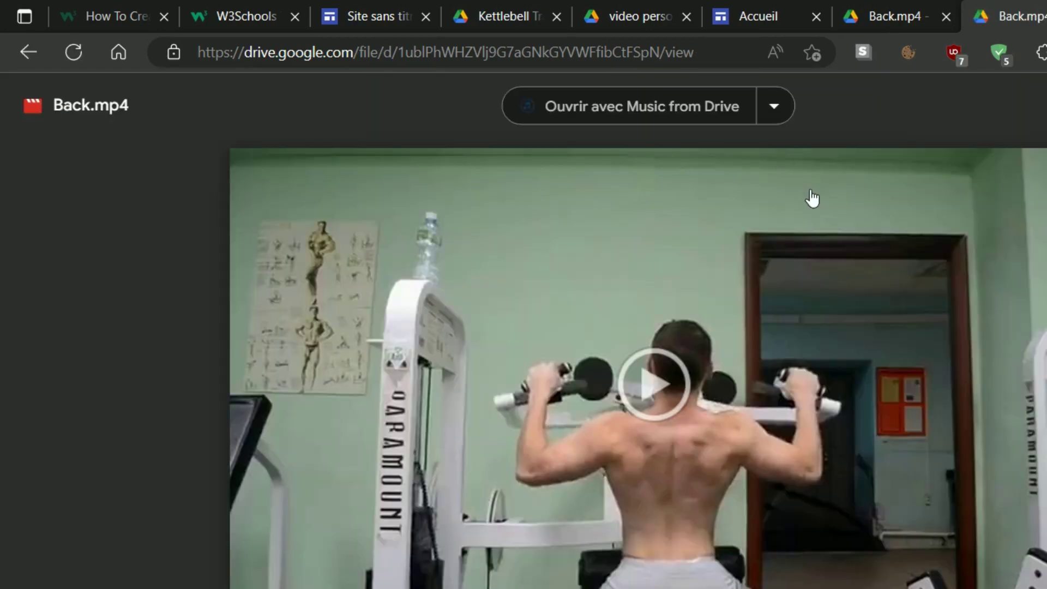
Step: Display the HTML embed code of Back.mp4 and copy only the preview URL from the iframe's src attribute
{"action": "left_click", "coordinate": [969, 94]}
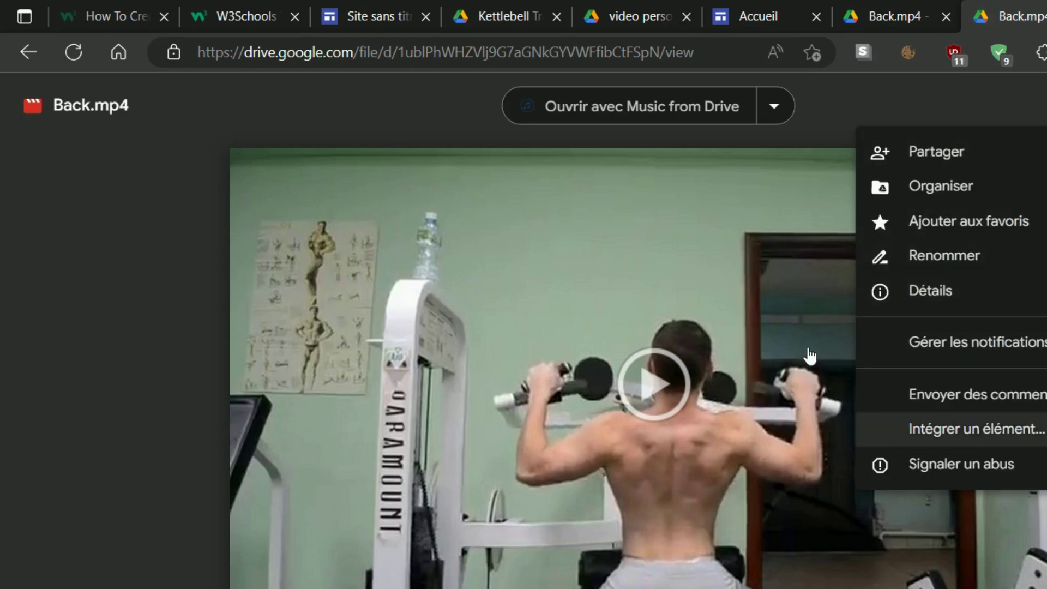
{"action": "key", "text": "Return"}
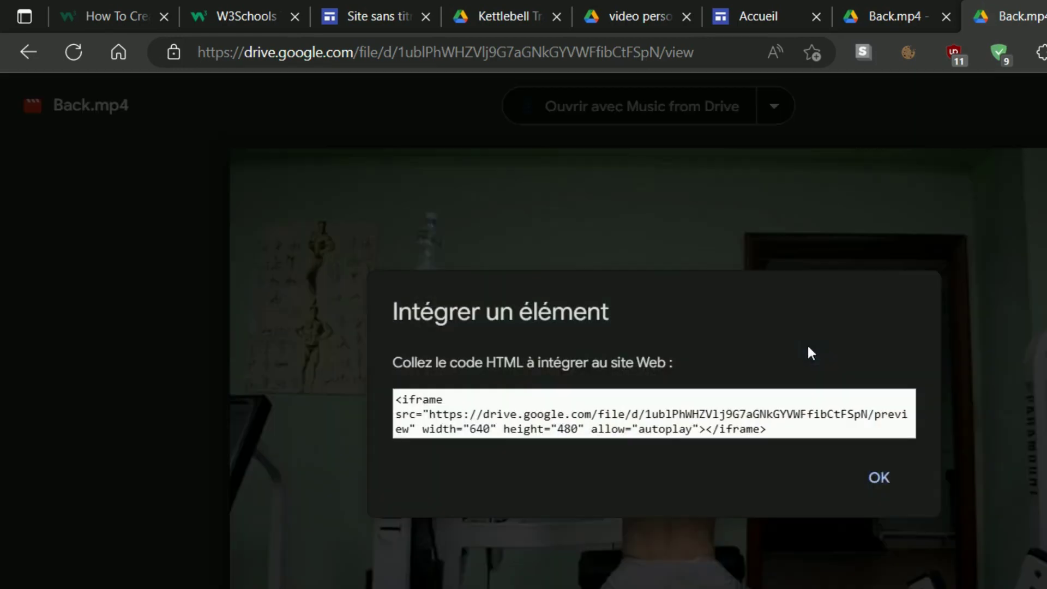
{"action": "left_click_drag", "start_coordinate": [430, 414], "coordinate": [410, 429]}
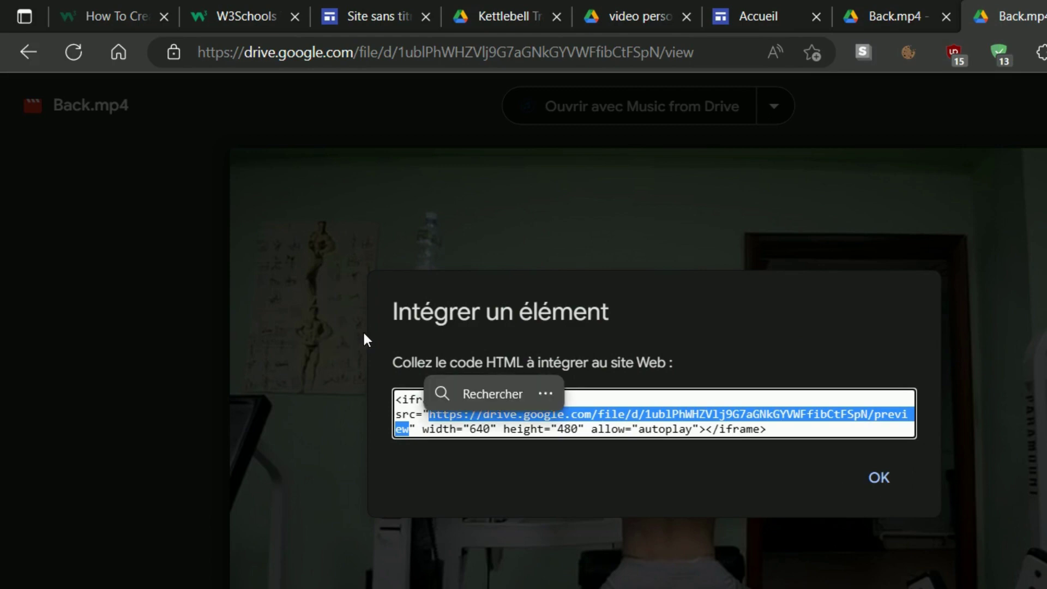
{"action": "right_click", "coordinate": [449, 414]}
{"action": "left_click", "coordinate": [430, 219]}
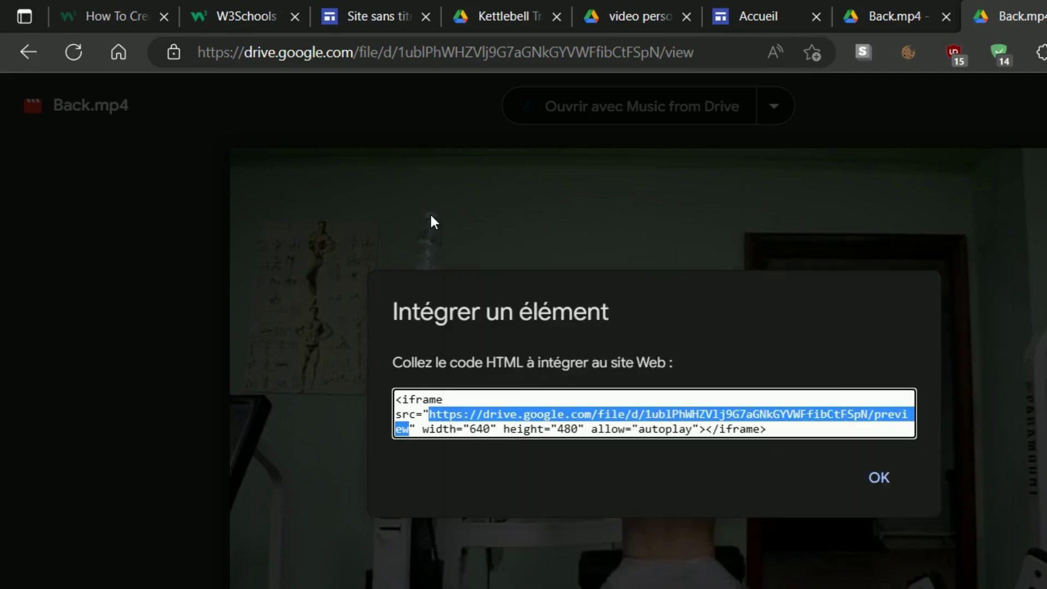
Step: Replace the src URL of the responsive iframe in the W3Schools editor with the copied Back.mp4 preview URL
{"action": "left_click", "coordinate": [195, 6]}
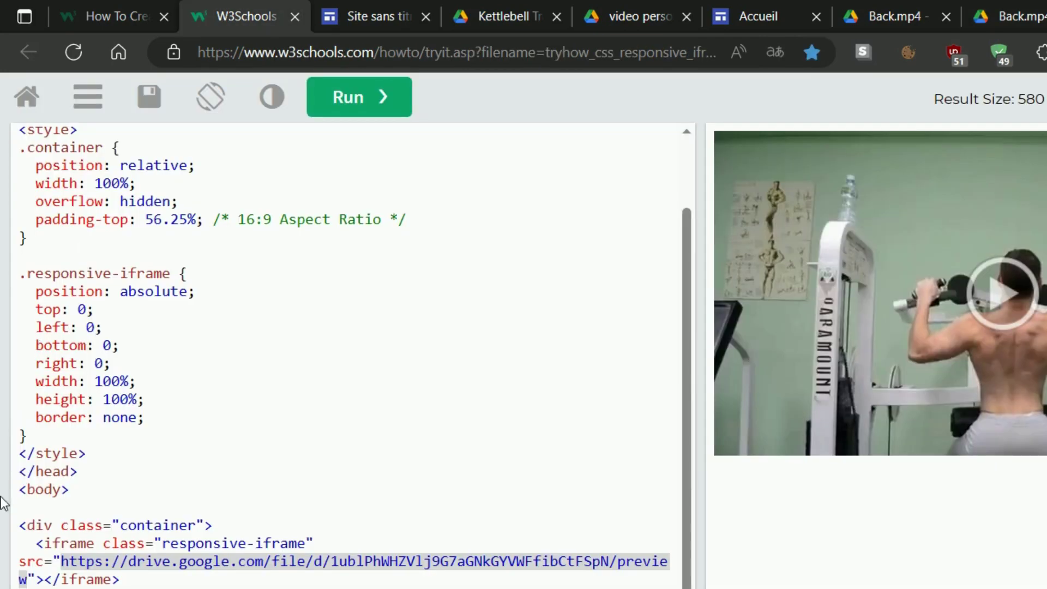
{"action": "key", "text": "ctrl+v"}
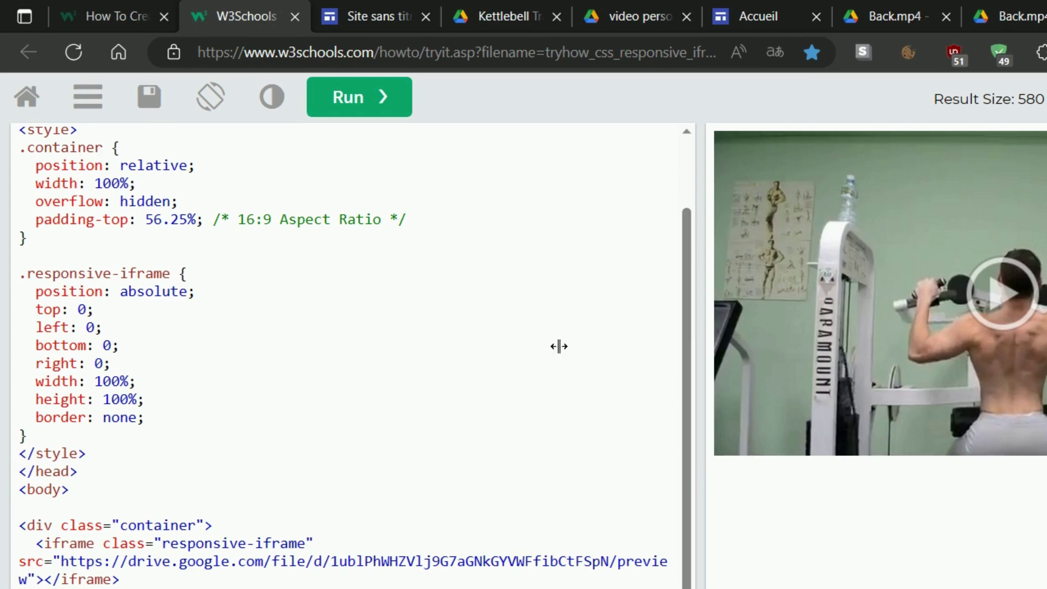
{"action": "left_click_drag", "start_coordinate": [559, 346], "coordinate": [616, 456]}
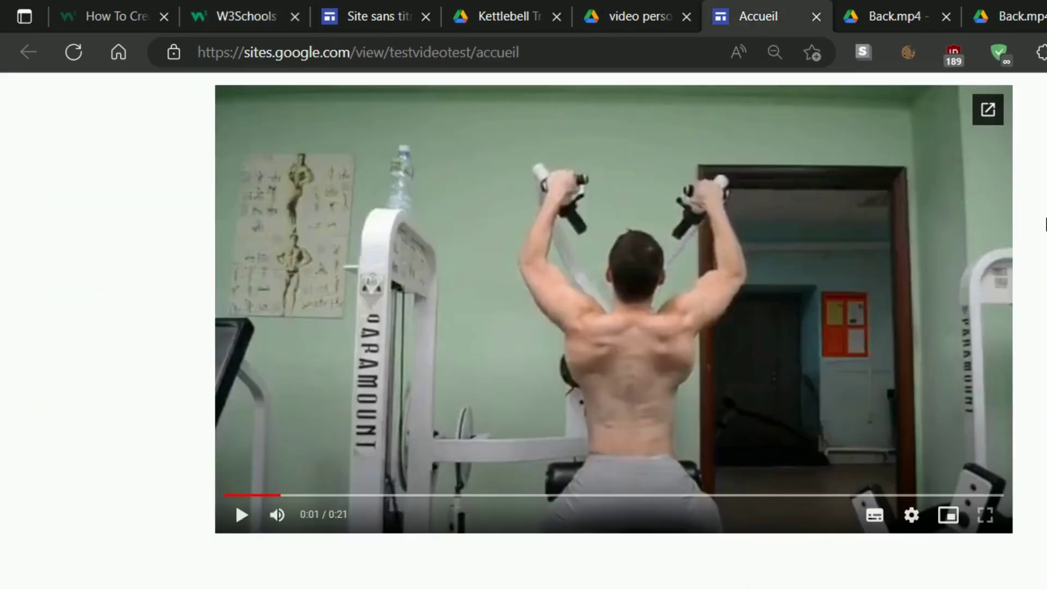
Step: Compare the two embedded videos on the published page and replay the same comparison in the draft's phone preview
{"action": "scroll", "coordinate": [1042, 170], "scroll_direction": "down", "scroll_amount": 2}
{"action": "scroll", "coordinate": [613, 327], "scroll_direction": "down", "scroll_amount": 3}
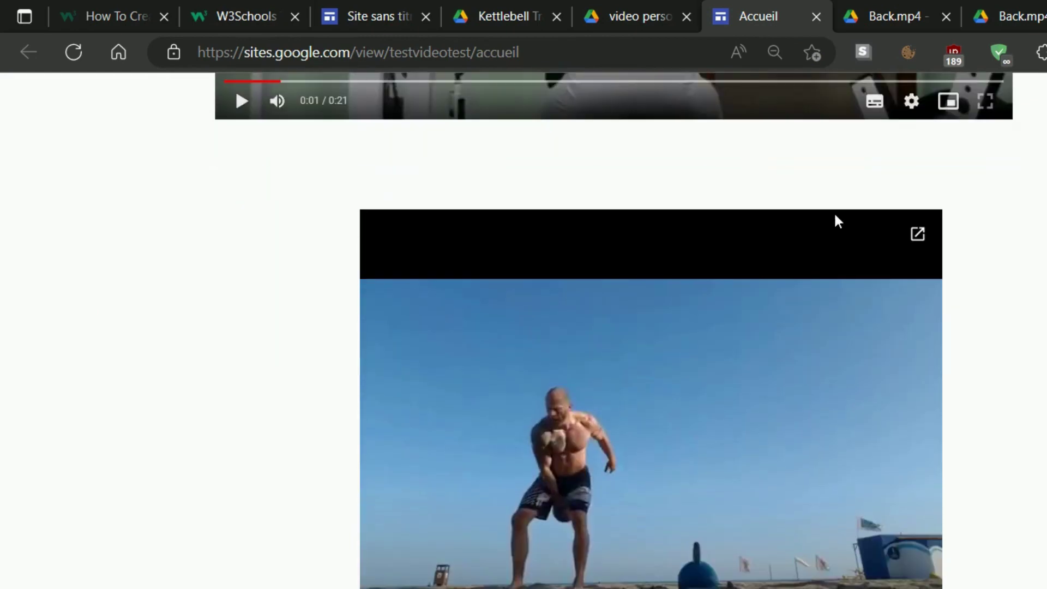
{"action": "left_click", "coordinate": [362, 16]}
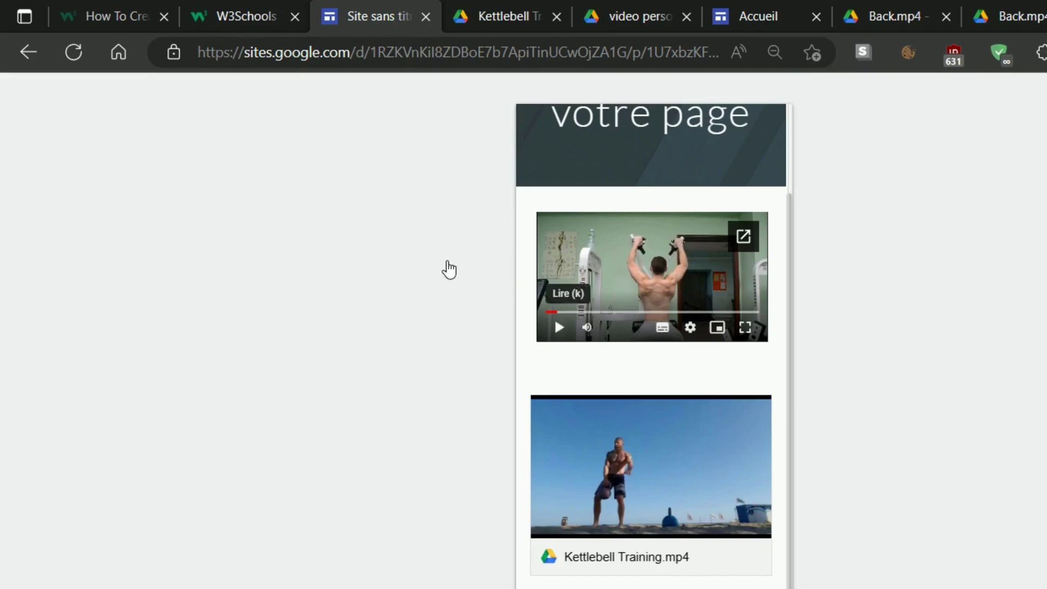
{"action": "left_click", "coordinate": [559, 327]}
{"action": "left_click", "coordinate": [558, 327]}
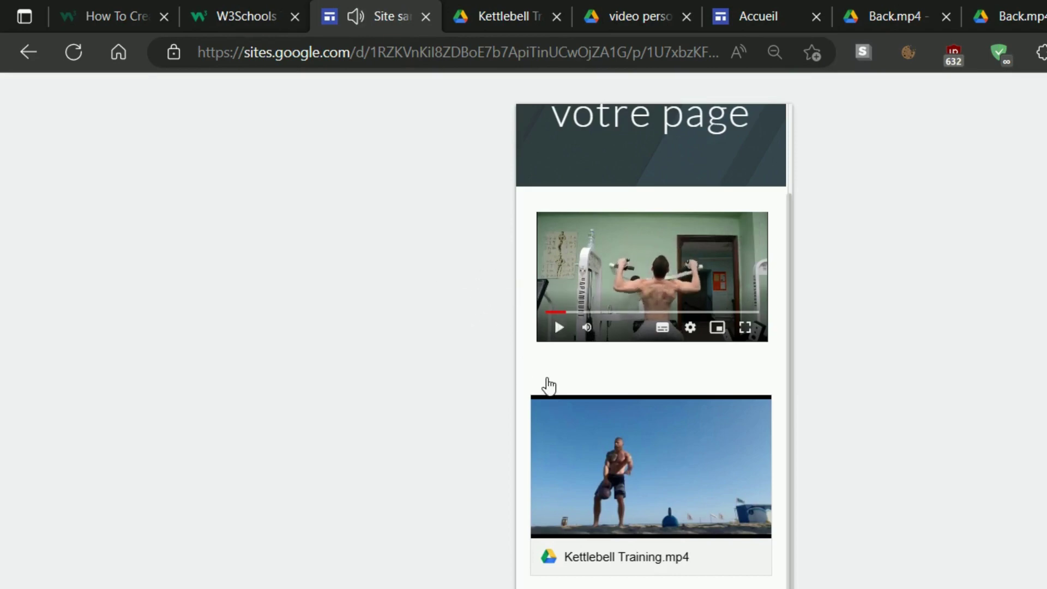
{"action": "left_click", "coordinate": [545, 378]}
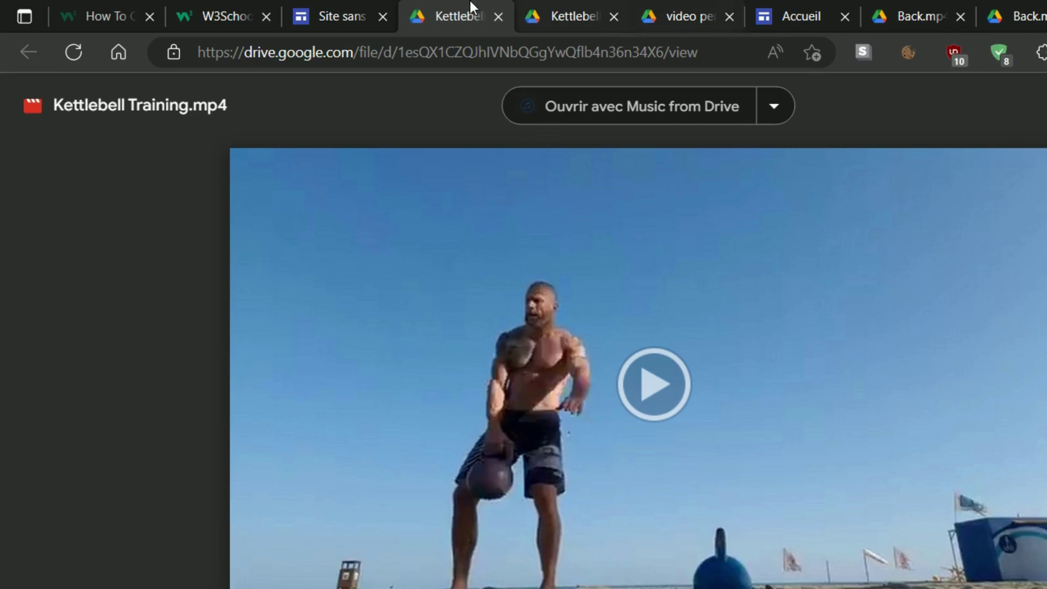
Step: Dismiss the Back.mp4 embed code dialog and close the duplicate Back.mp4 browser tab
{"action": "key", "text": "ctrl+Tab"}
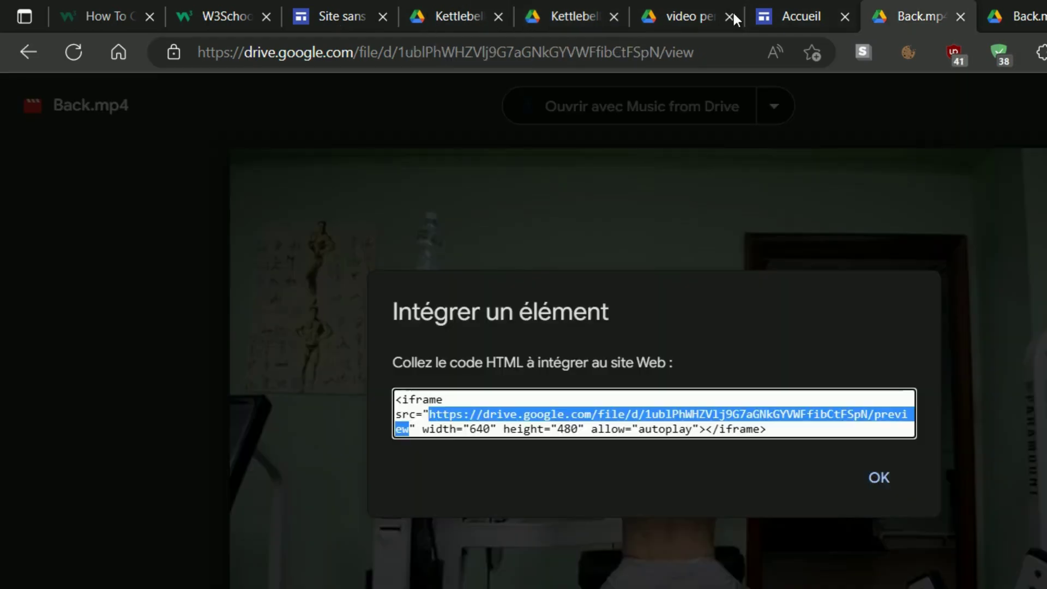
{"action": "key", "text": "ctrl+Tab"}
{"action": "key", "text": "ctrl+Tab"}
{"action": "key", "text": "ctrl+Tab"}
{"action": "key", "text": "Escape"}
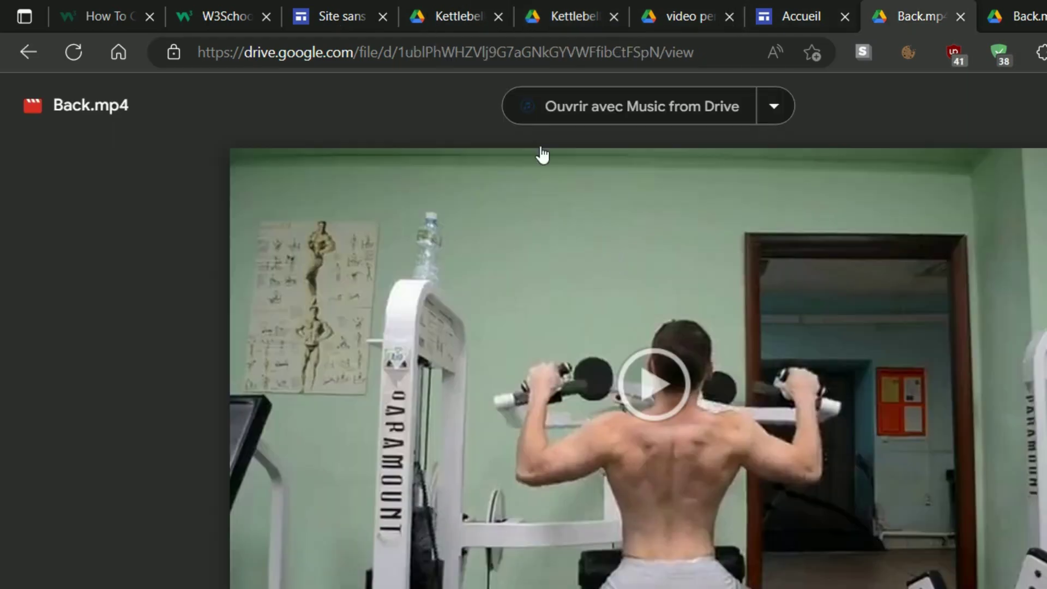
{"action": "key", "text": "ctrl+Tab"}
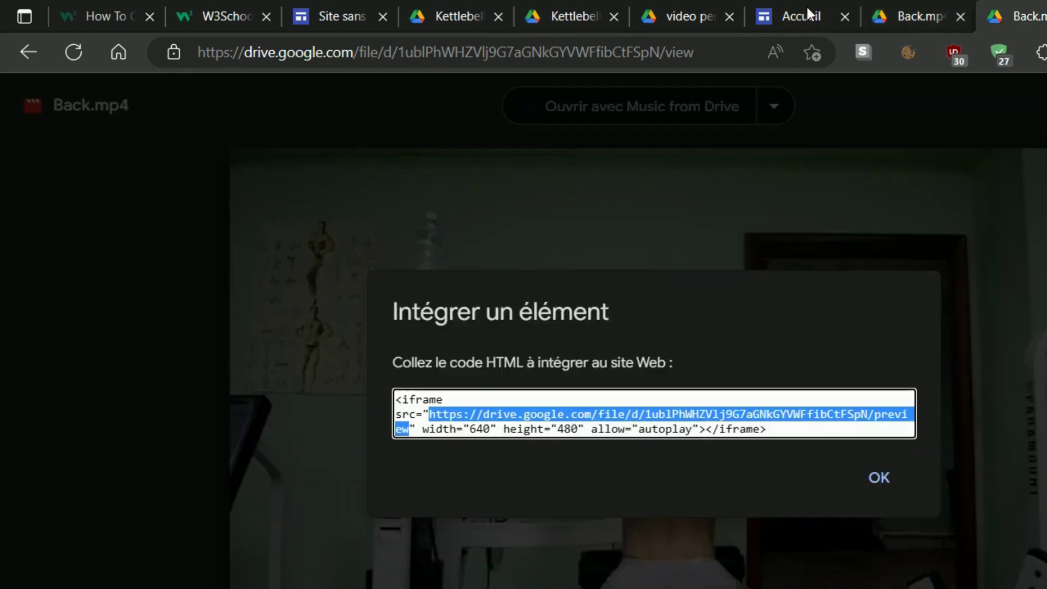
{"action": "key", "text": "ctrl+w"}
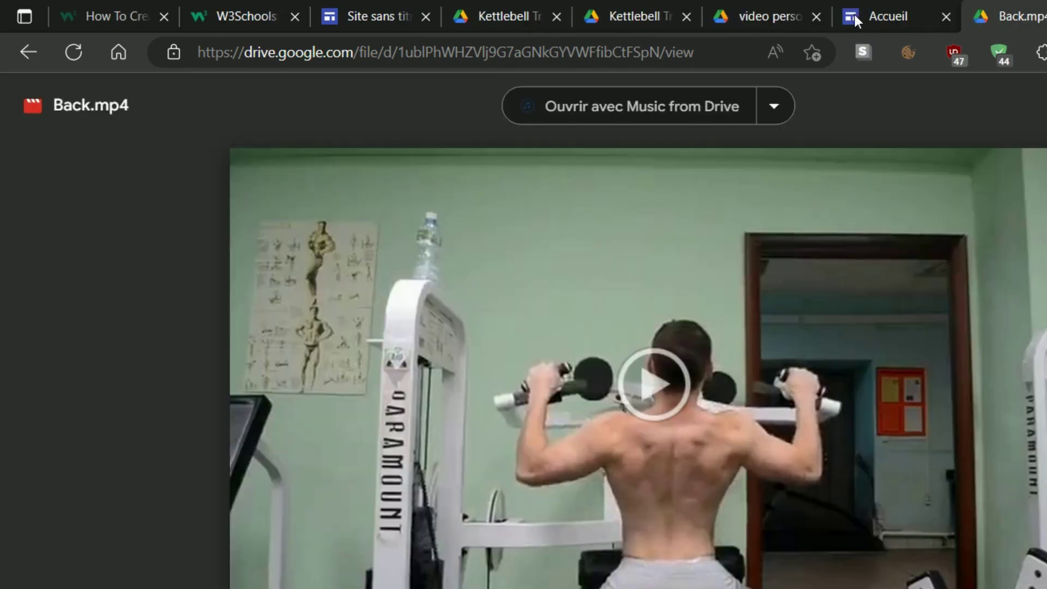
Step: In the Drive folder, dismiss the Back.mp4 sharing dialog, open sharing for Kettlebell Training.mp4 and copy its link
{"action": "left_click", "coordinate": [724, 7]}
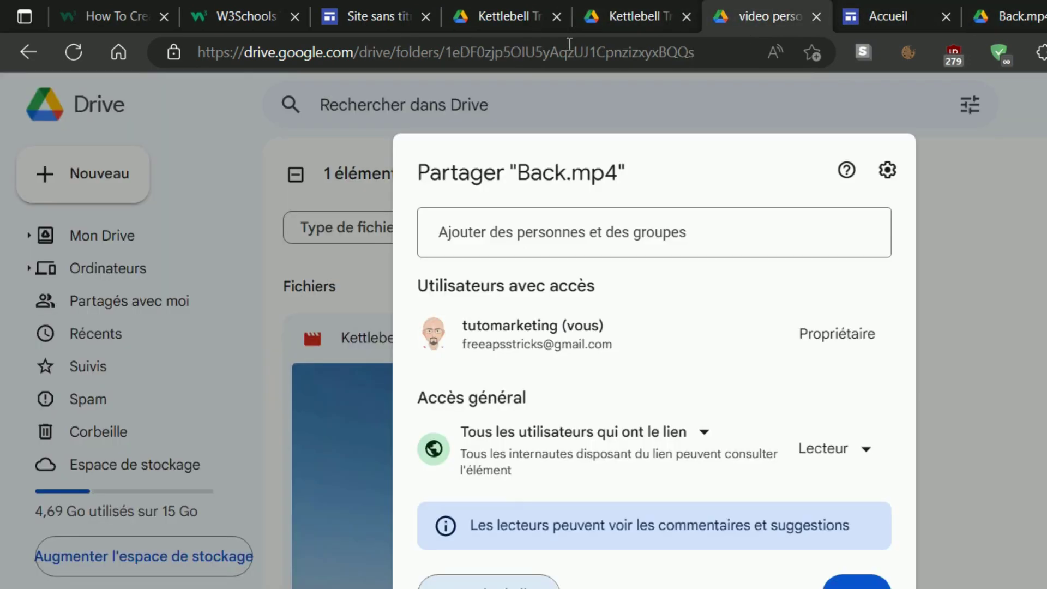
{"action": "key", "text": "Escape"}
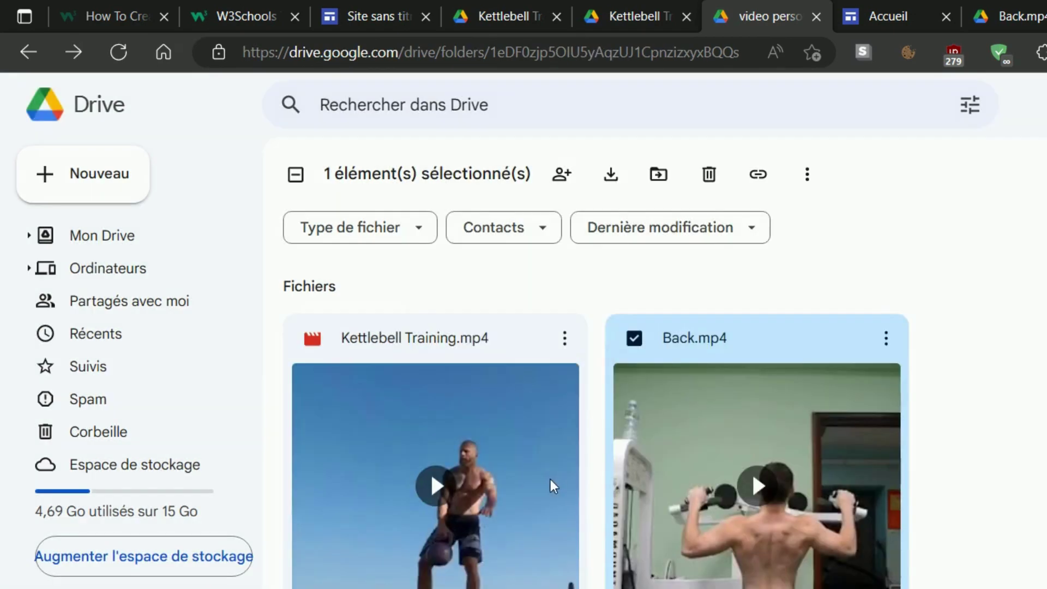
{"action": "key", "text": "Left"}
{"action": "key", "text": "shift+F10"}
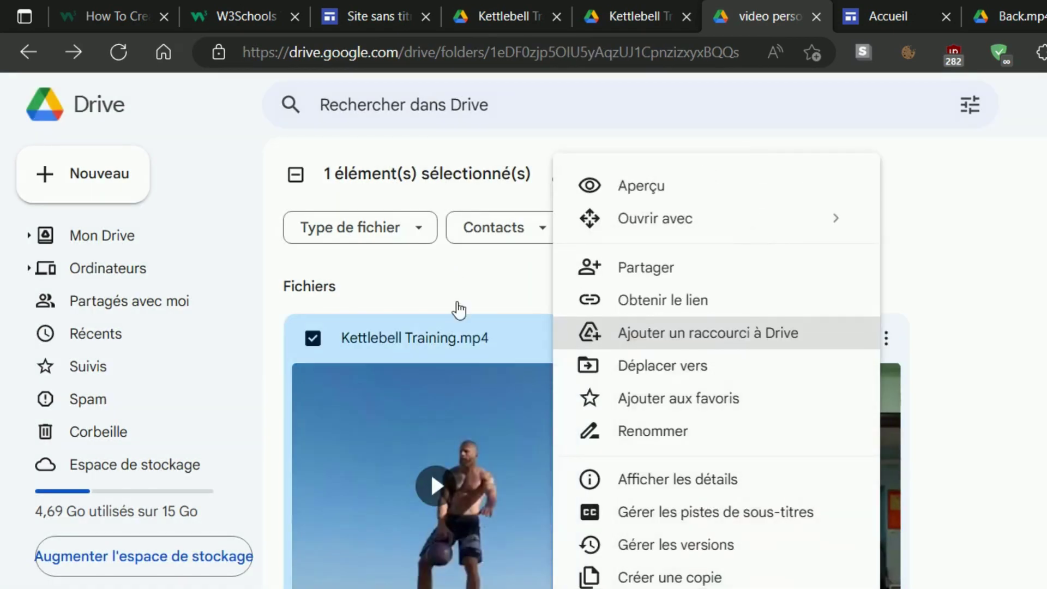
{"action": "key", "text": "Return"}
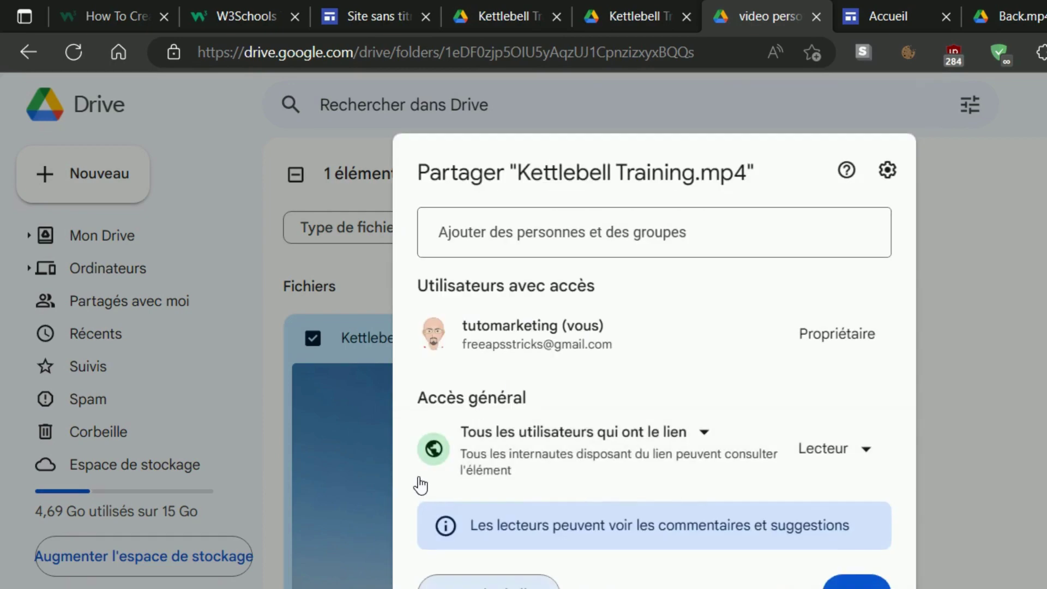
Step: Leave the site's phone preview, embed Kettlebell Training.mp4 by its share URL below the existing videos, and centre it in its section
{"action": "left_click", "coordinate": [360, 17]}
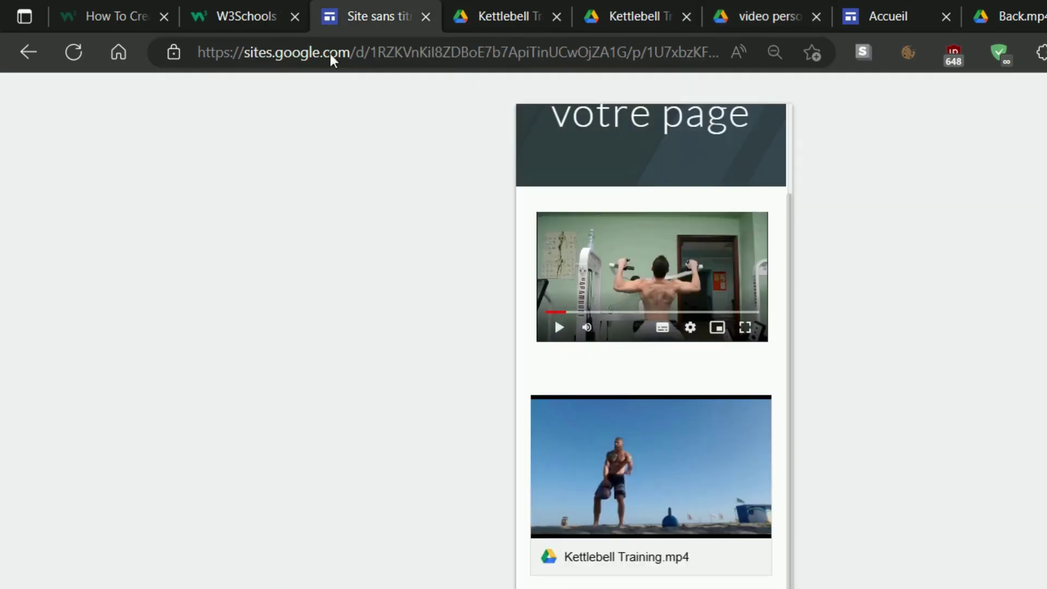
{"action": "key", "text": "alt+Left"}
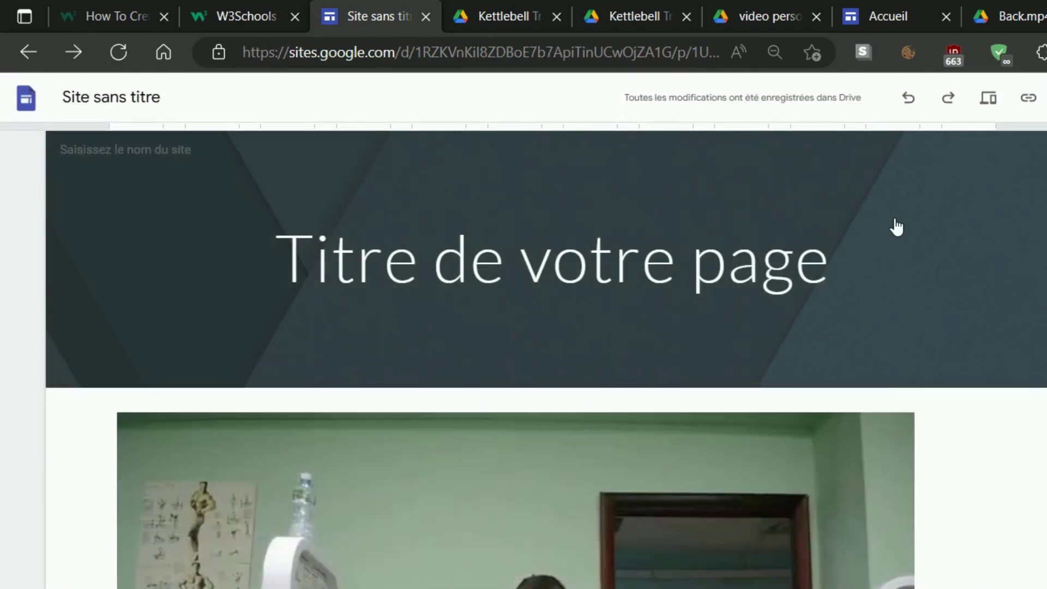
{"action": "scroll", "coordinate": [900, 329], "scroll_direction": "down", "scroll_amount": 10}
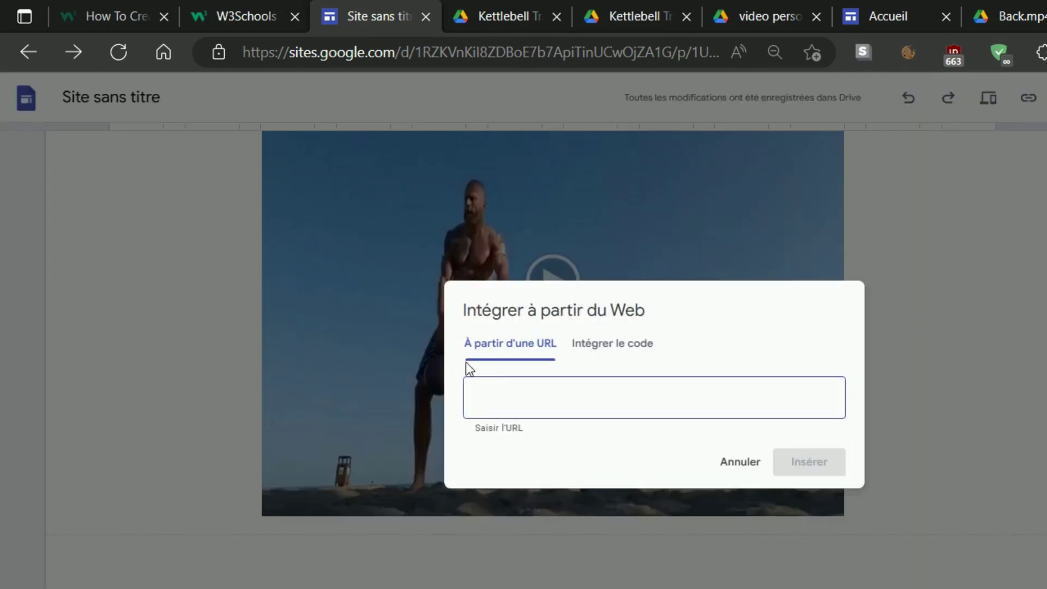
{"action": "right_click", "coordinate": [421, 312]}
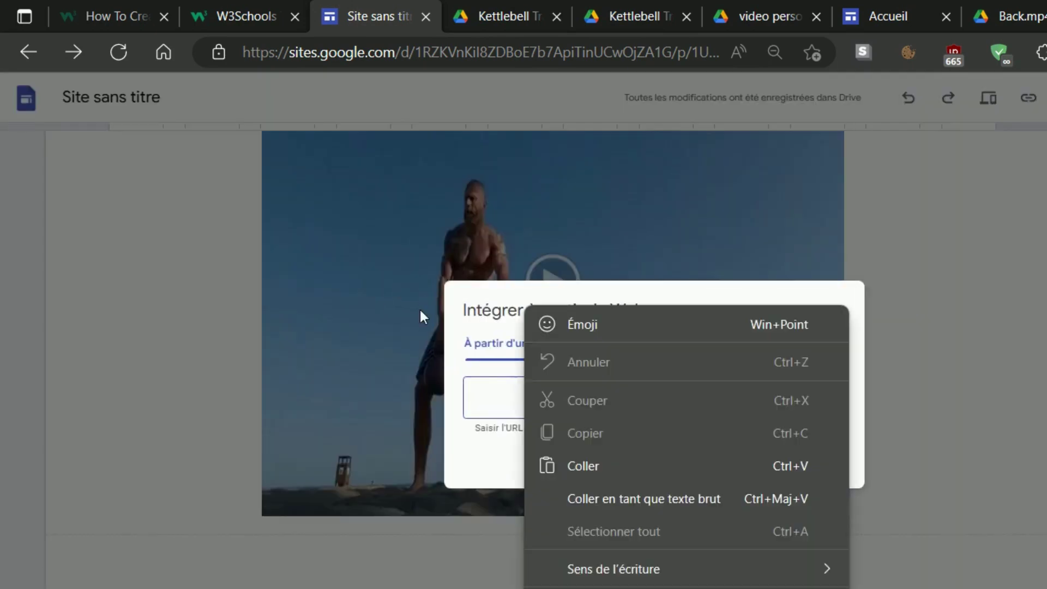
{"action": "key", "text": "Down"}
{"action": "key", "text": "Return"}
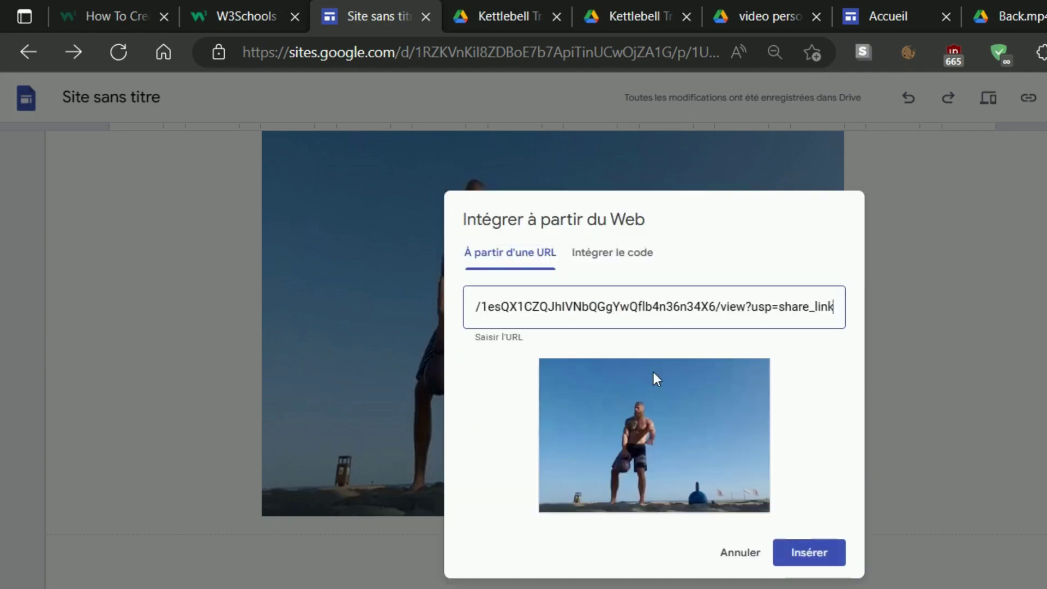
{"action": "left_click", "coordinate": [661, 449]}
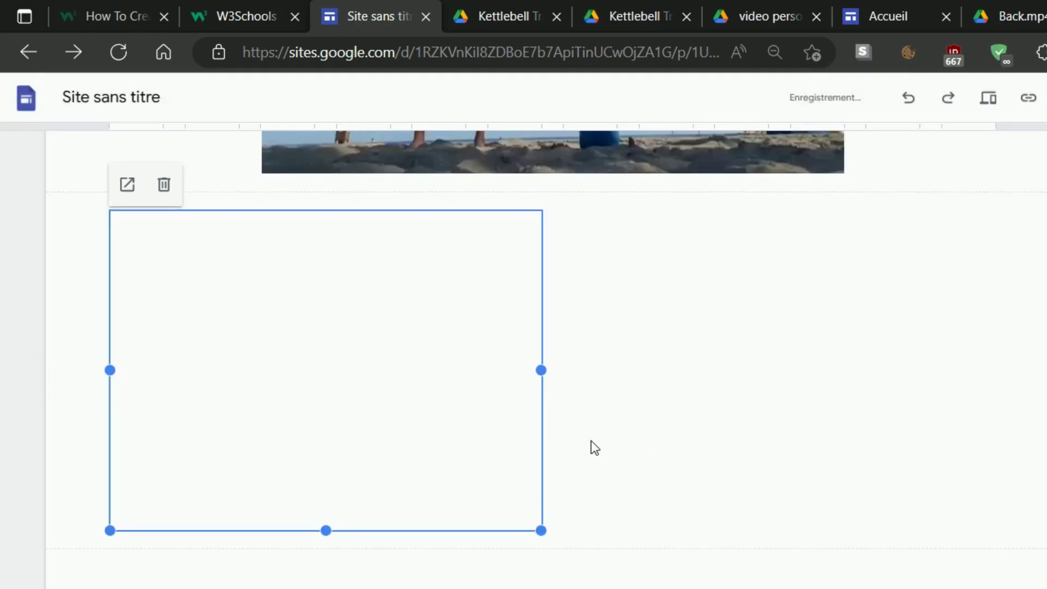
{"action": "left_click_drag", "start_coordinate": [293, 249], "coordinate": [470, 263]}
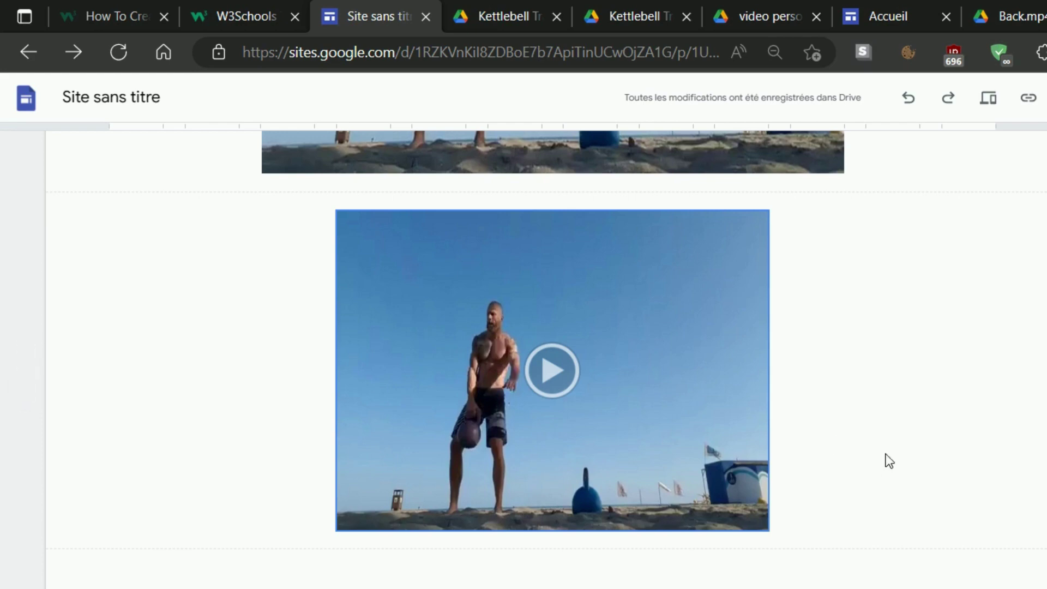
Step: Look back over the first video on the draft page and return to the responsive iframe code in the W3Schools editor
{"action": "scroll", "coordinate": [885, 450], "scroll_direction": "up", "scroll_amount": 2}
{"action": "scroll", "coordinate": [887, 412], "scroll_direction": "up", "scroll_amount": 12}
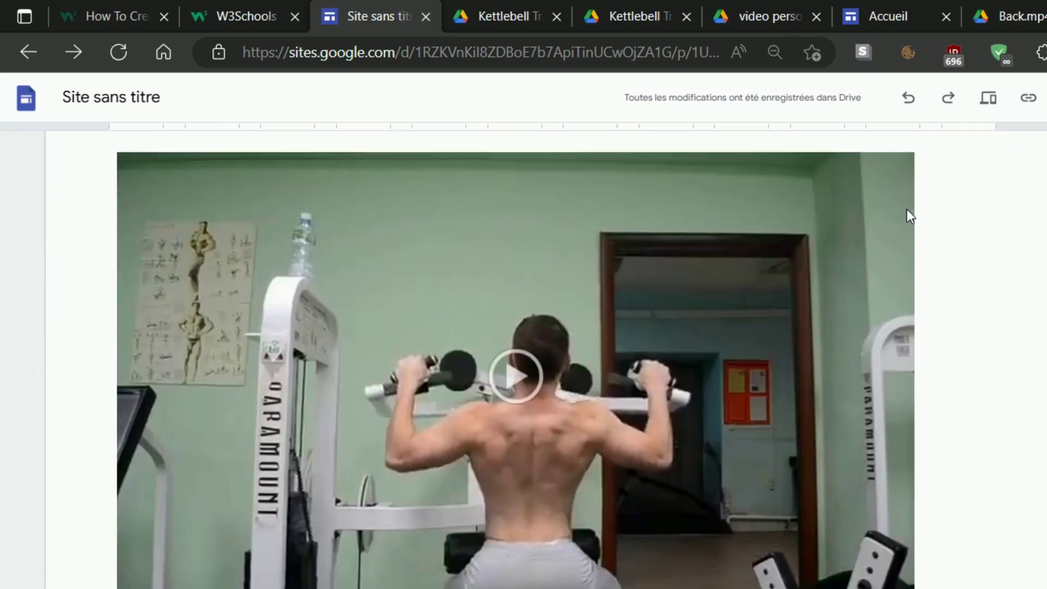
{"action": "left_click", "coordinate": [199, 16]}
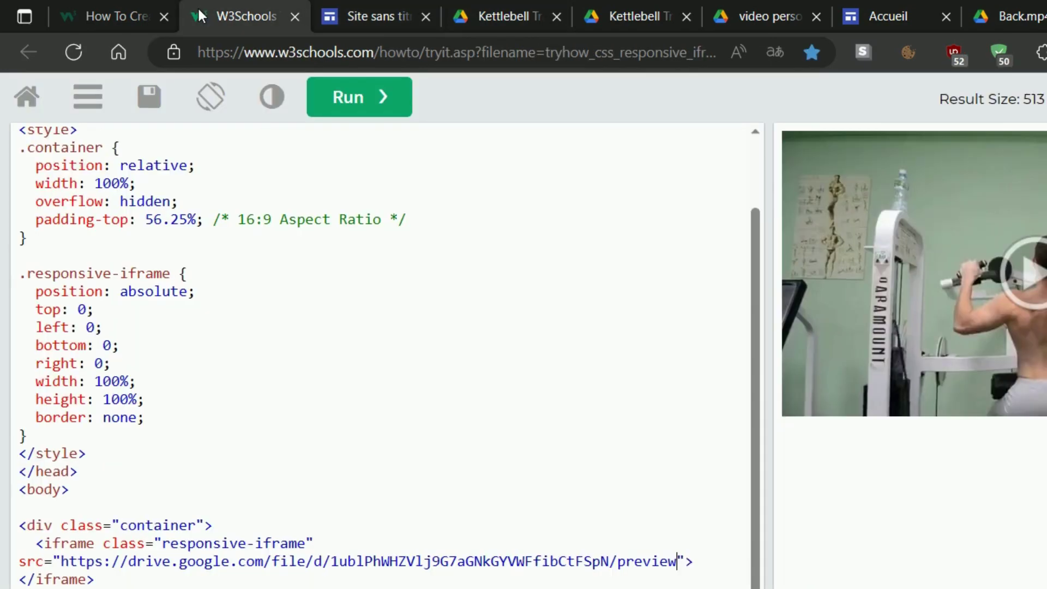